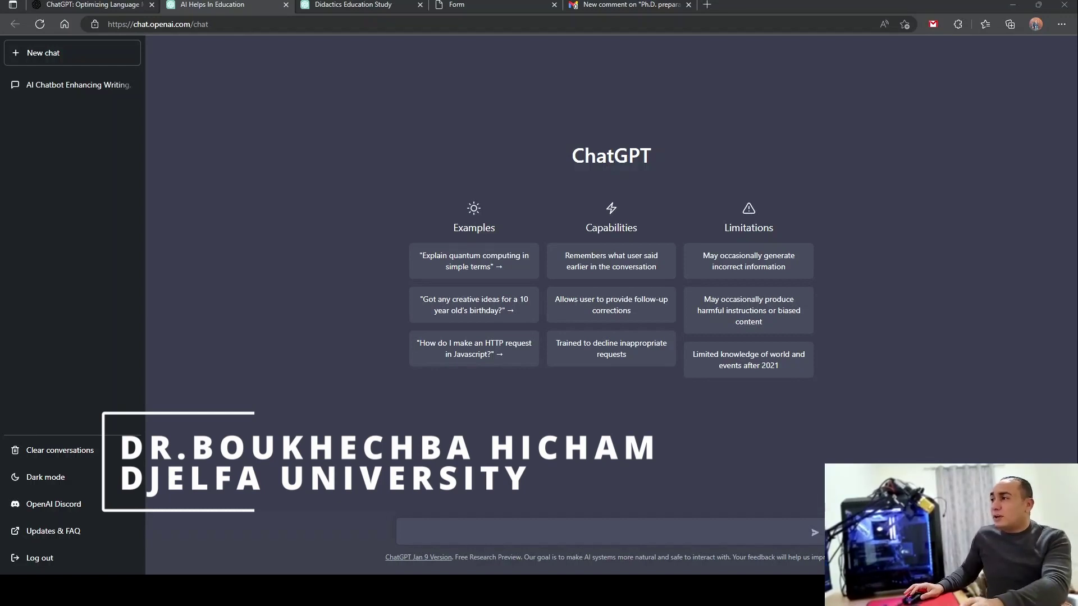
Step: Ask ChatGPT 'How can Ai help students ?' and receive a seven-point answer
left_click(307, 549)
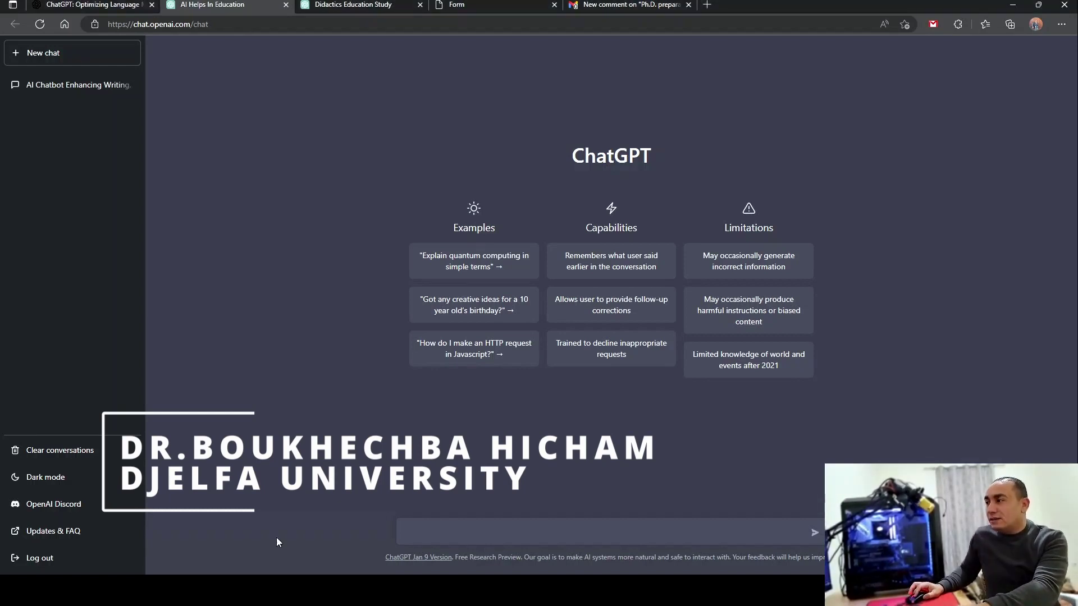
type("How can Ai help students ?")
key("Return")
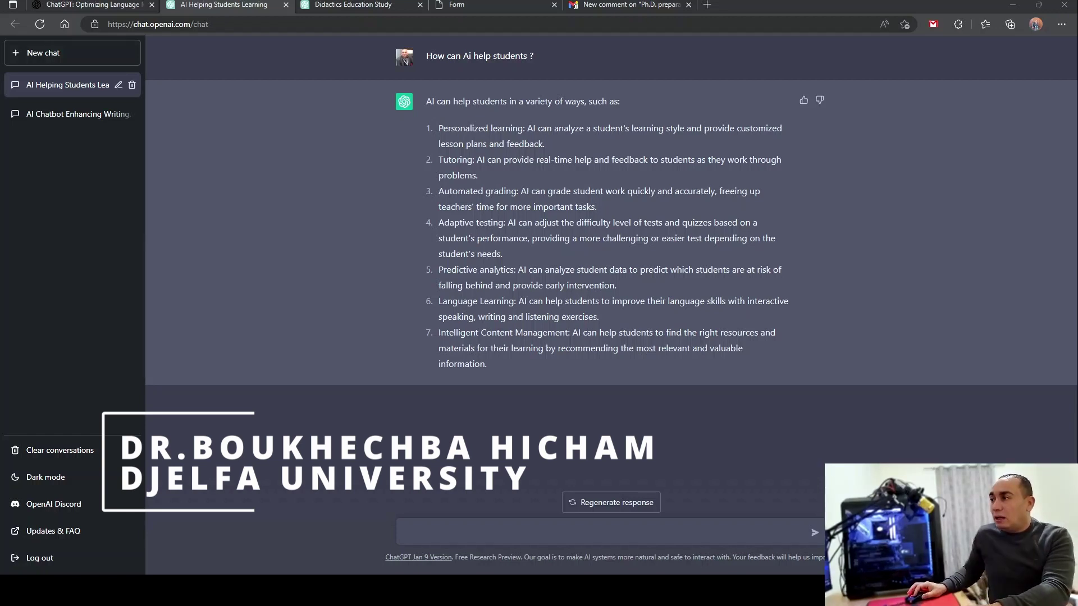
Step: Send the follow-up 'can you tell me a story ?' and let the reply start generating
left_click(316, 541)
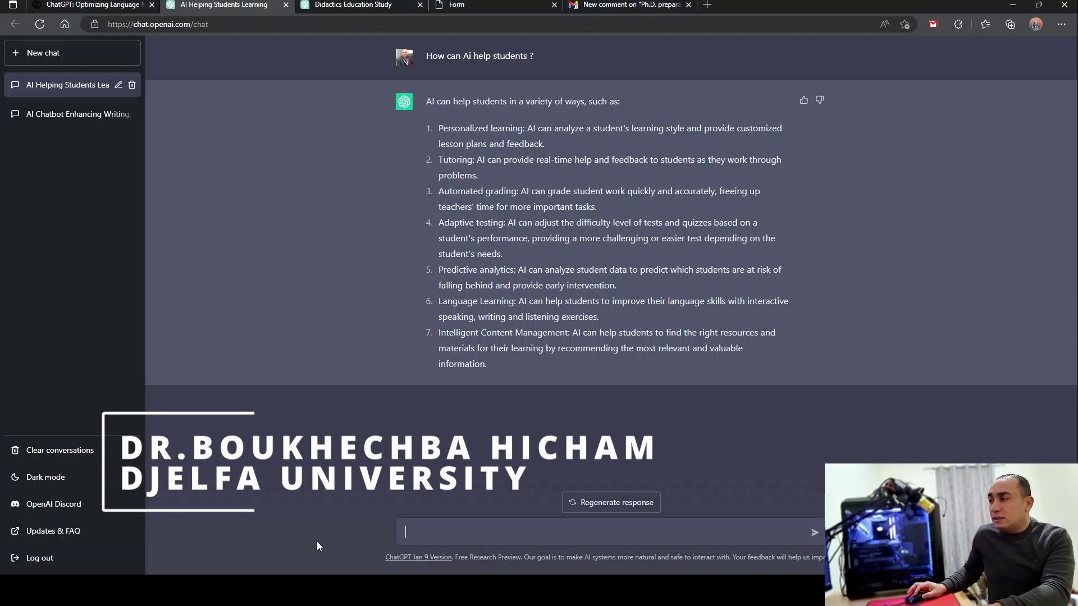
type("can yiou")
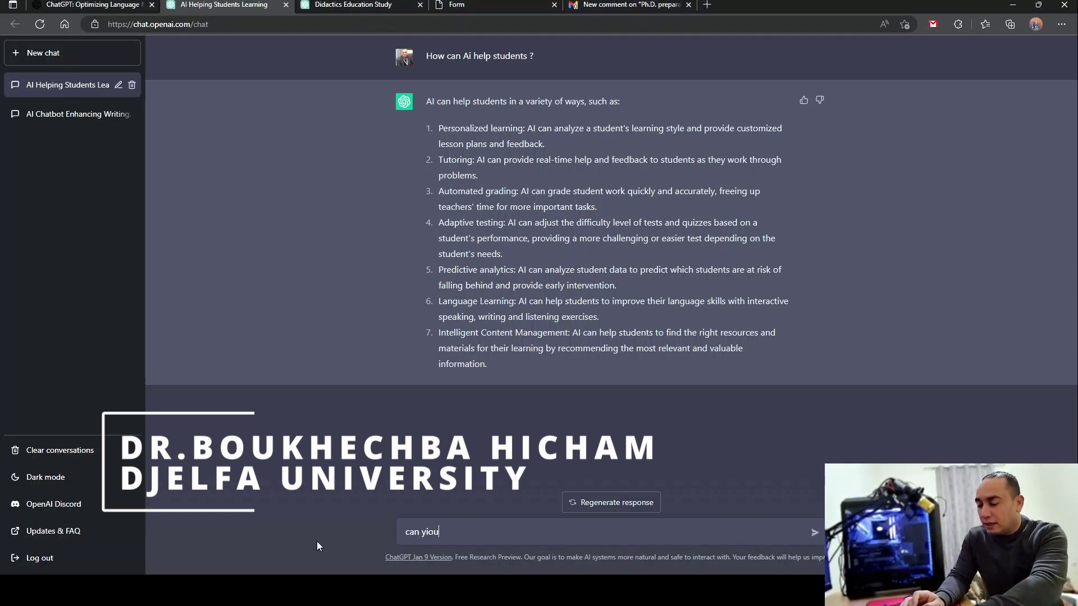
key("BackSpace")
key("BackSpace")
key("BackSpace")
type("ou tell ")
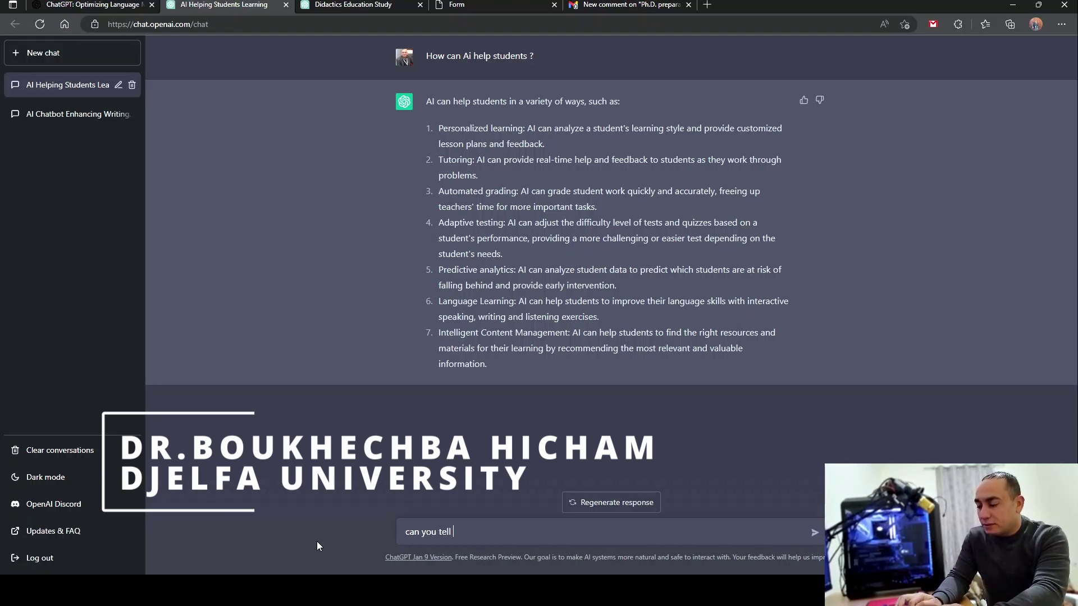
type("me a stro")
key("BackSpace")
key("BackSpace")
type("ory ?")
key("Return")
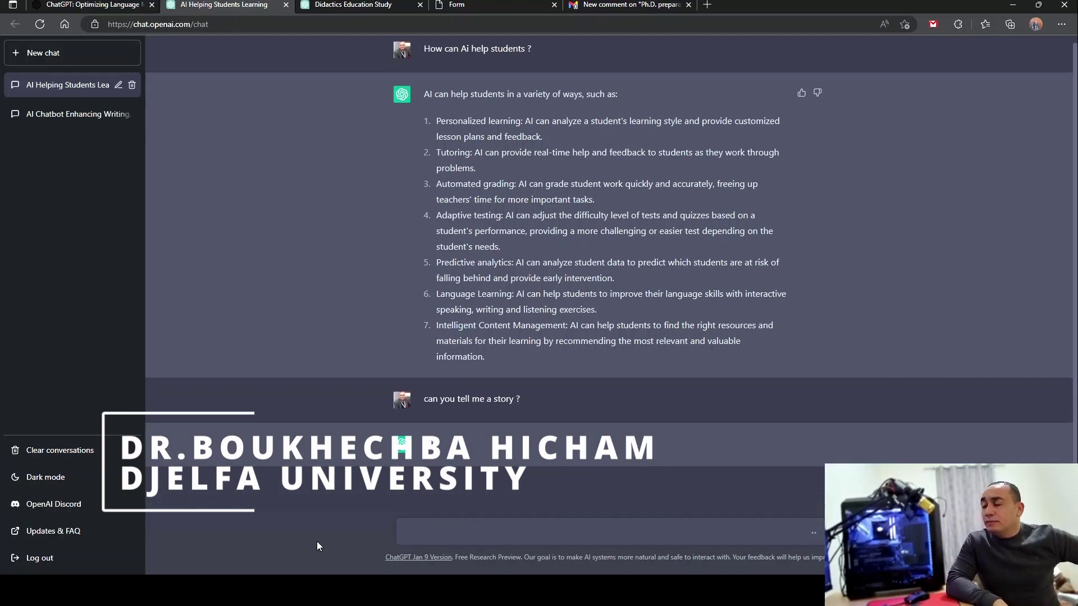